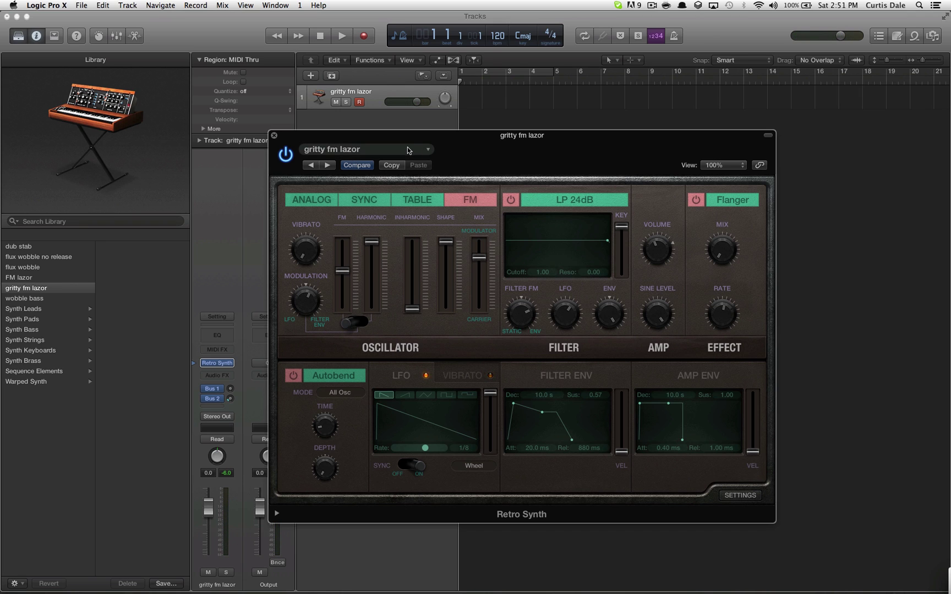
Reposition the Retro Synth window and check the available filter types, keeping LP 24dB selected
drag(394, 142, 426, 156)
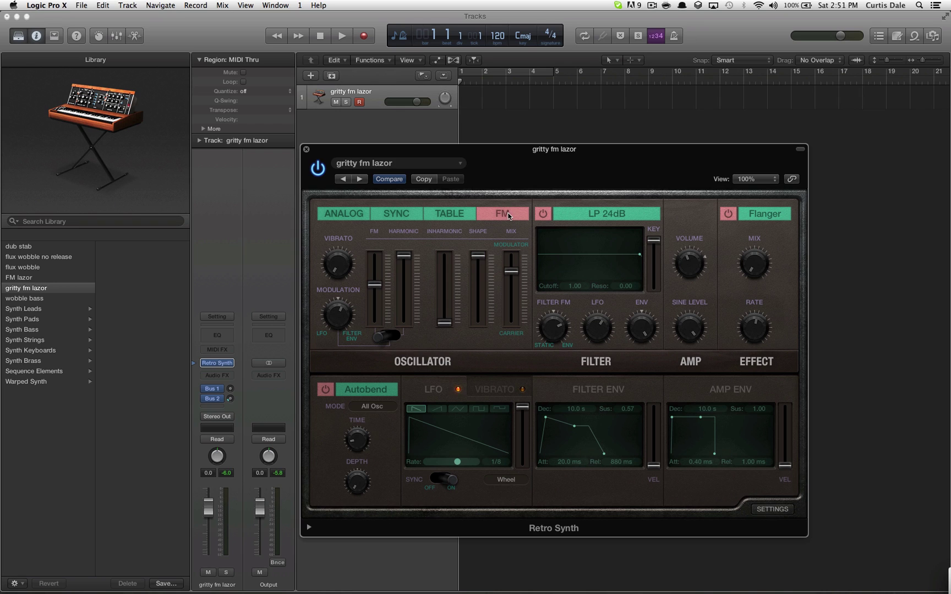
click(618, 219)
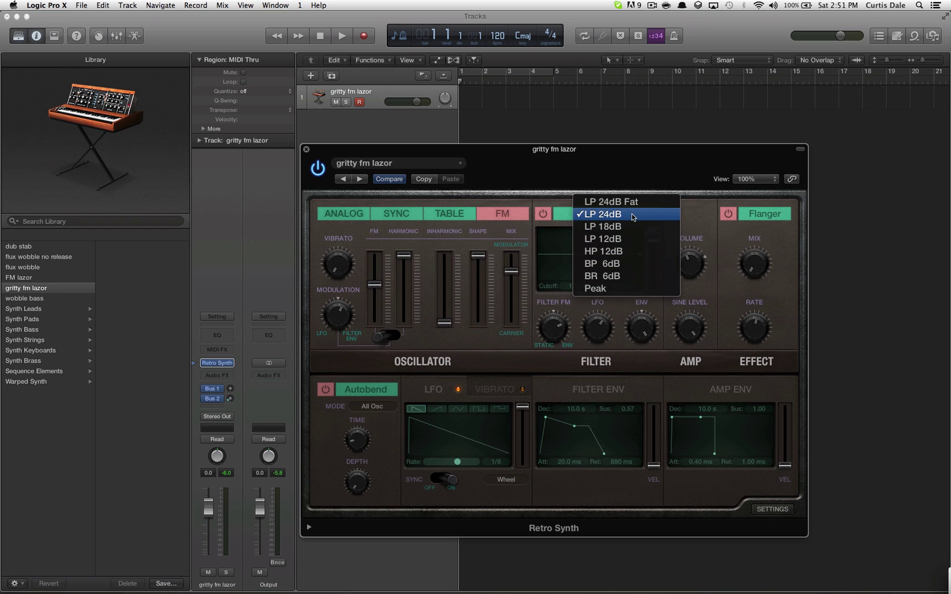
click(633, 217)
click(632, 216)
click(632, 215)
Toggle the synth's filter section off and on to compare its effect on the sound
click(543, 215)
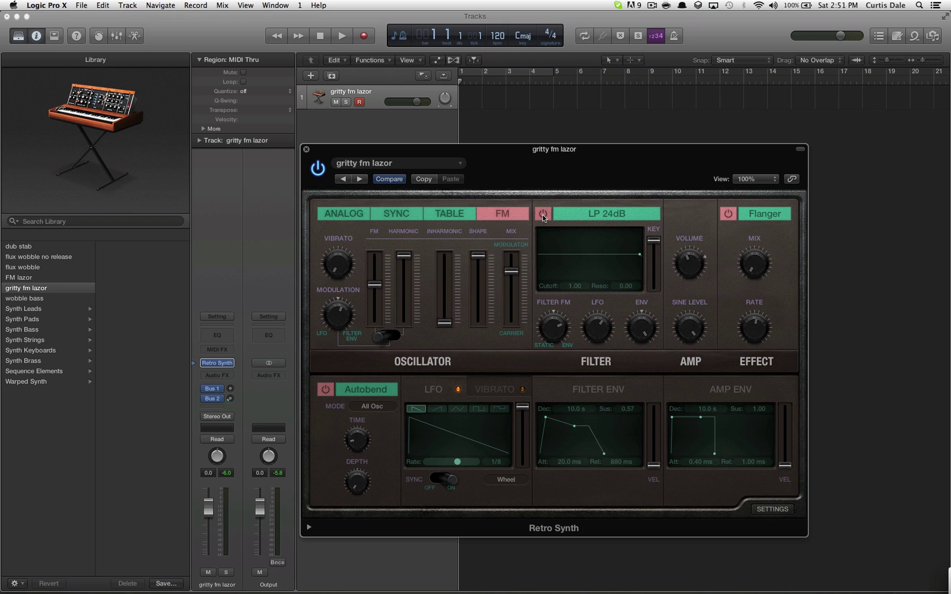
click(543, 215)
click(543, 215)
click(543, 214)
click(543, 216)
click(544, 215)
click(544, 216)
click(543, 216)
click(543, 216)
Examine the settings of the FM oscillator sliders, filter and amp knobs, and the effect's mix and rate
mouse_move(679, 274)
mouse_move(374, 286)
mouse_move(446, 320)
mouse_move(515, 271)
mouse_move(342, 321)
mouse_move(559, 330)
mouse_move(600, 328)
mouse_move(648, 328)
mouse_move(693, 317)
mouse_move(768, 249)
mouse_move(764, 322)
Toggle the Flanger effect to compare the sound and leave it switched off
click(728, 215)
mouse_move(368, 431)
click(728, 214)
Check the Autobend time and depth, and adjust the Autobend time
mouse_move(359, 440)
mouse_move(358, 488)
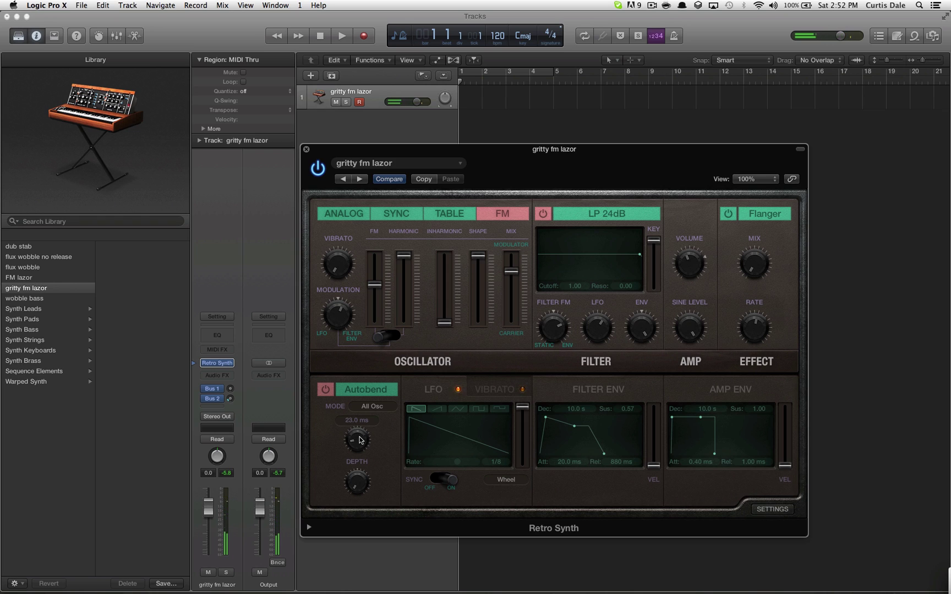
mouse_move(358, 438)
mouse_down()
mouse_move(361, 467)
mouse_move(352, 427)
mouse_up()
double_click(357, 421)
text(2)
key(Return)
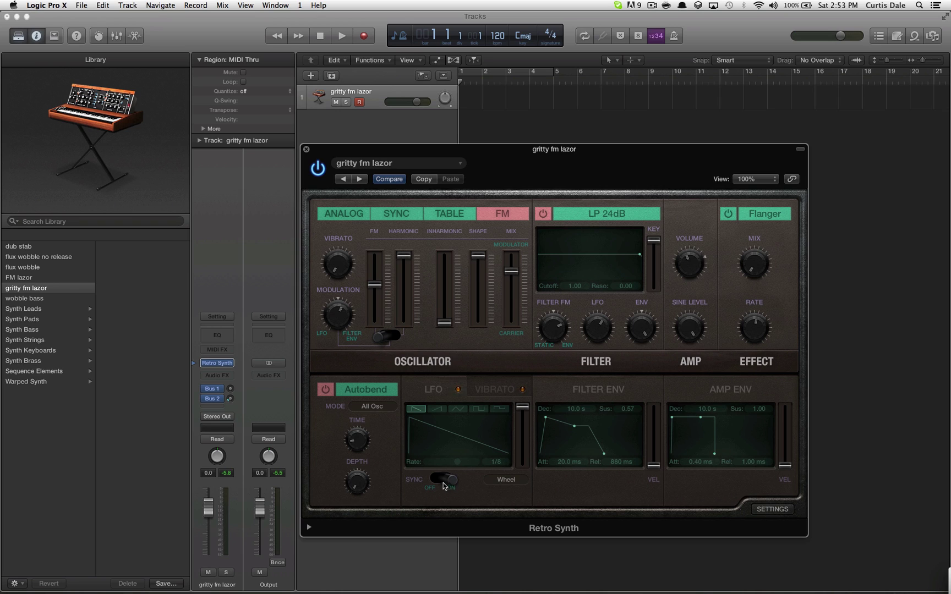
View the Vibrato settings, return to the LFO, and set the filter envelope's release to 1000 ms
click(498, 392)
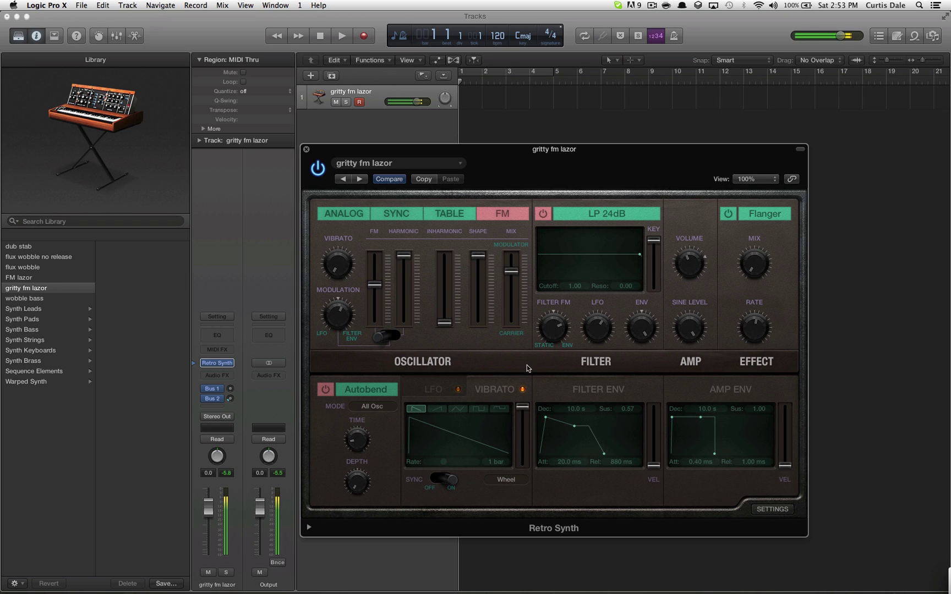
click(433, 390)
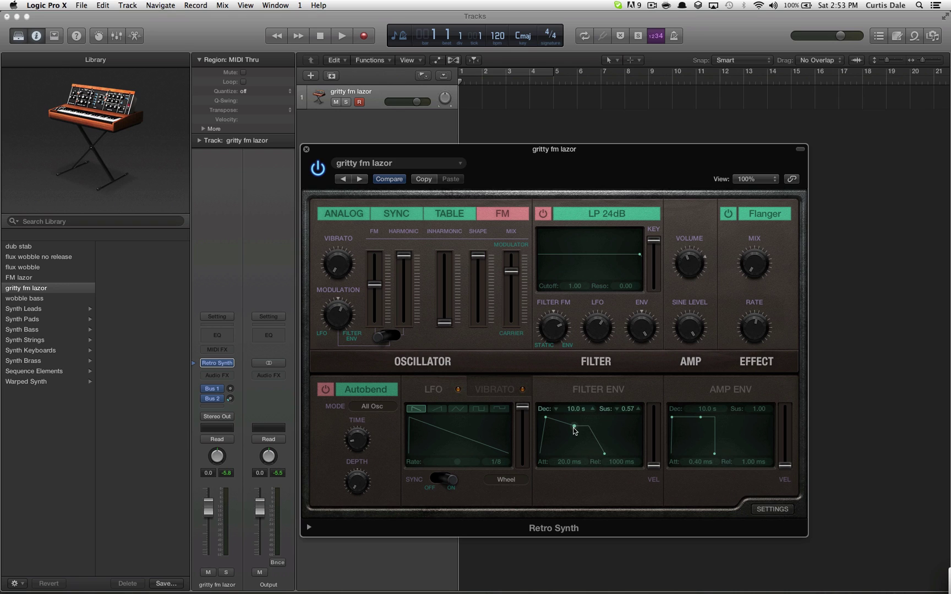
drag(574, 428, 600, 460)
In the synth's controller settings, try the Mod Wheel and Velocity amounts, reset both to centre, and close Retro Synth
click(779, 511)
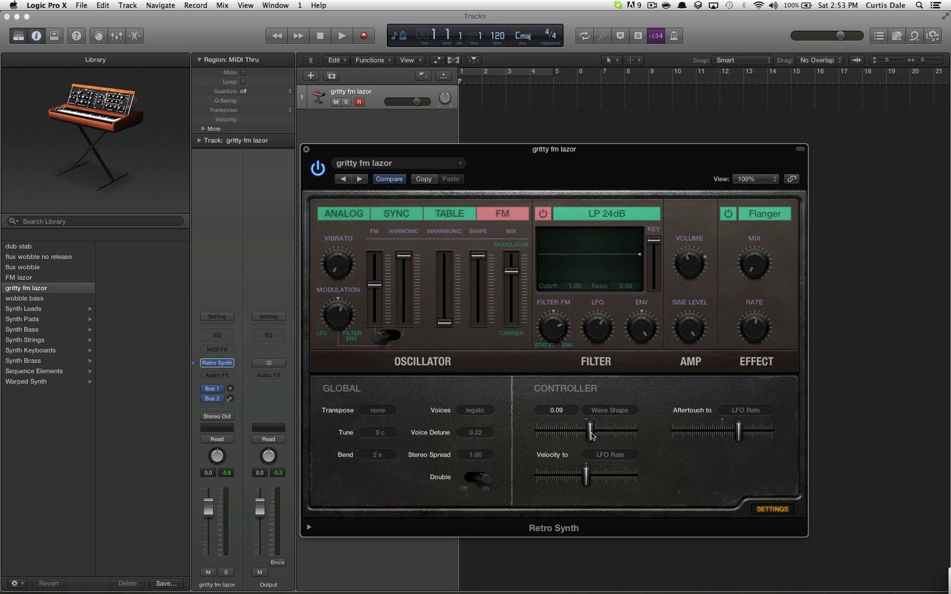
mouse_move(593, 436)
mouse_down()
mouse_move(594, 445)
mouse_move(588, 432)
mouse_up()
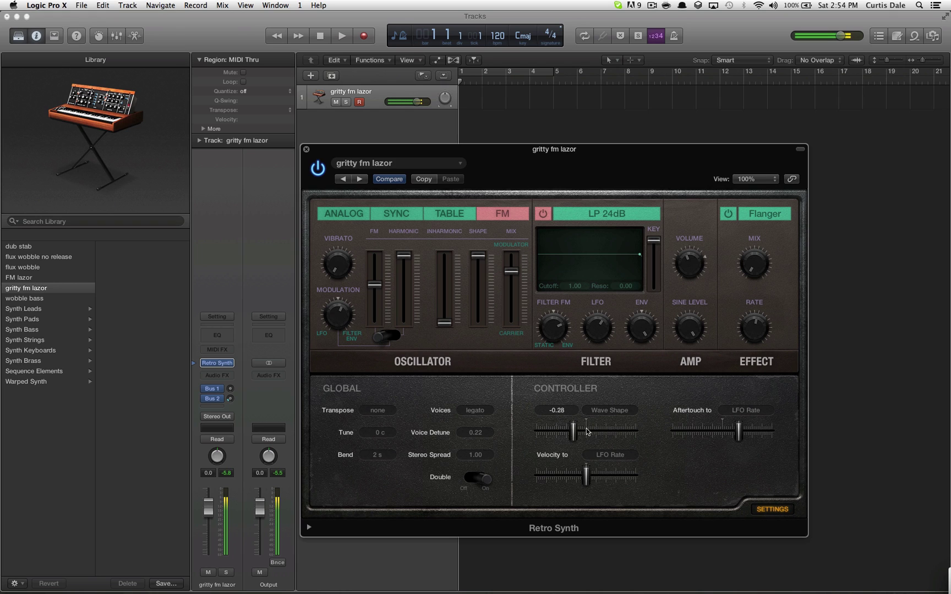
alt+click(588, 432)
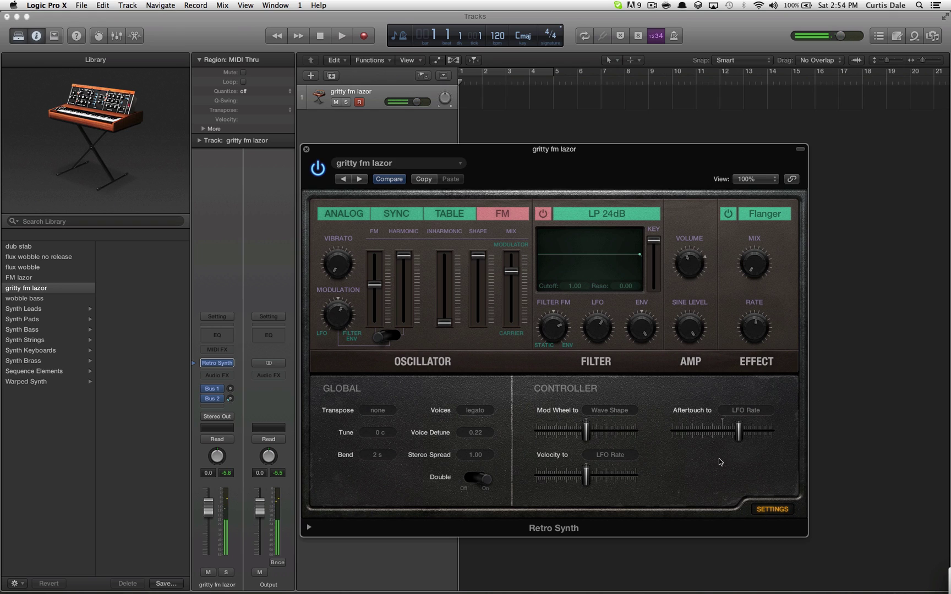
mouse_move(596, 477)
mouse_down()
mouse_move(656, 483)
mouse_move(545, 480)
mouse_move(599, 483)
mouse_up()
alt+click(596, 482)
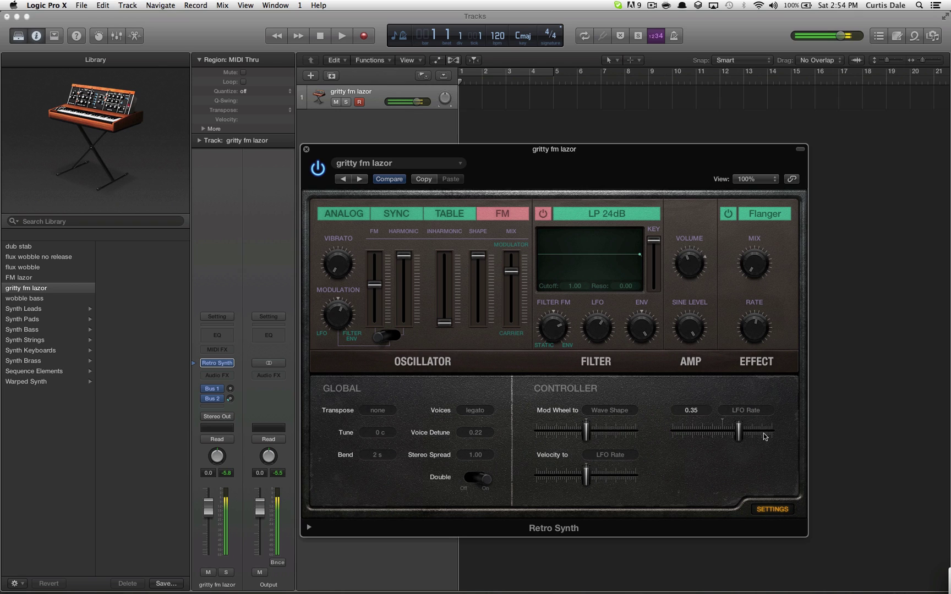
click(771, 511)
click(306, 149)
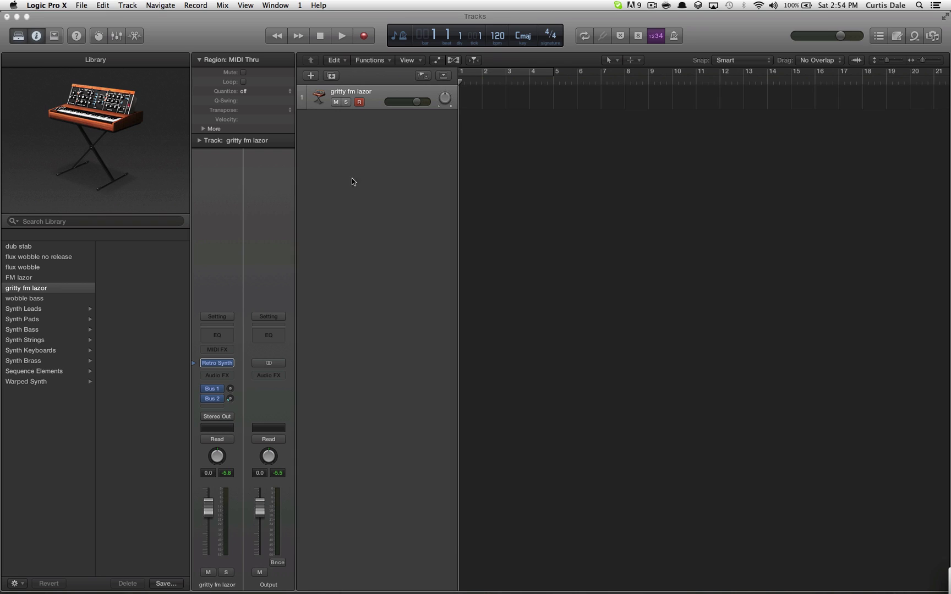
Bypass the Bus 1 and Bus 2 sends on the gritty fm lazor channel strip
click(207, 390)
click(207, 390)
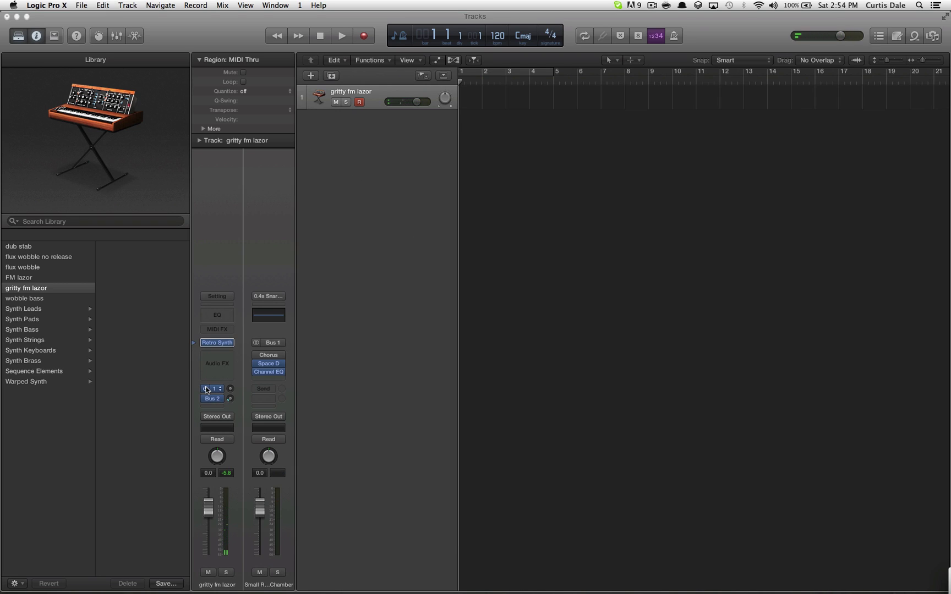
click(207, 400)
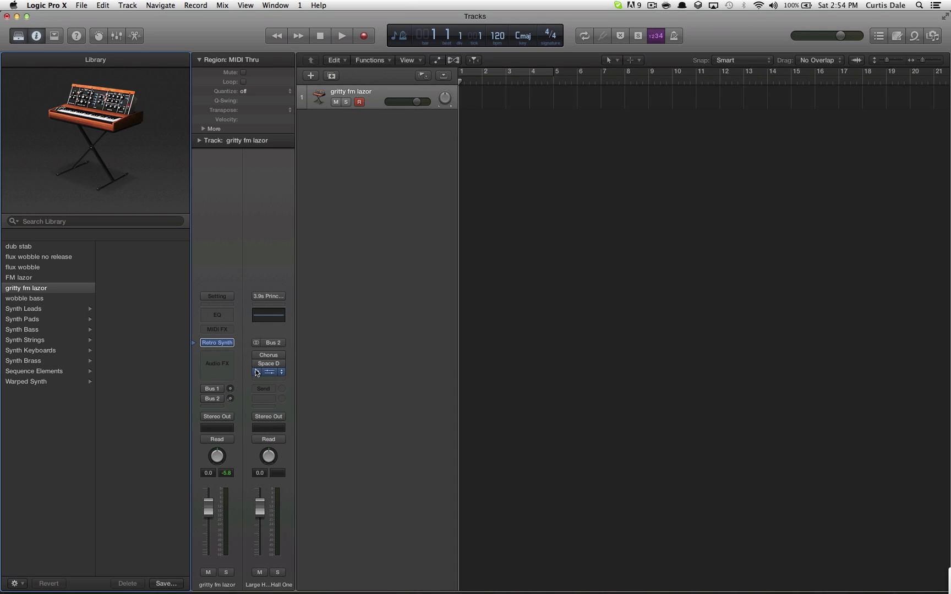
Insert iZotope Ozone 5 as an audio effect on the gritty fm lazor channel and dismiss its preset manager
click(226, 362)
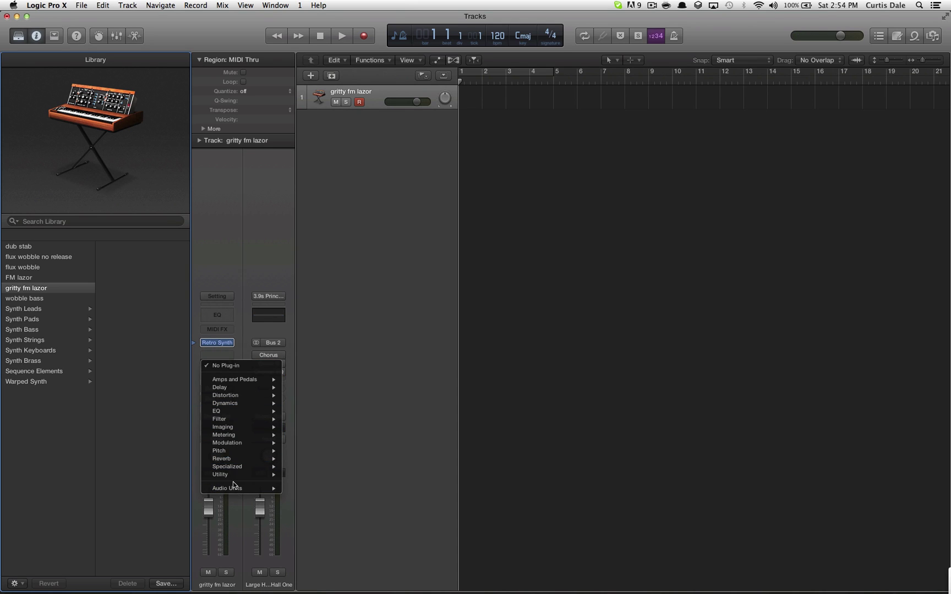
mouse_move(261, 491)
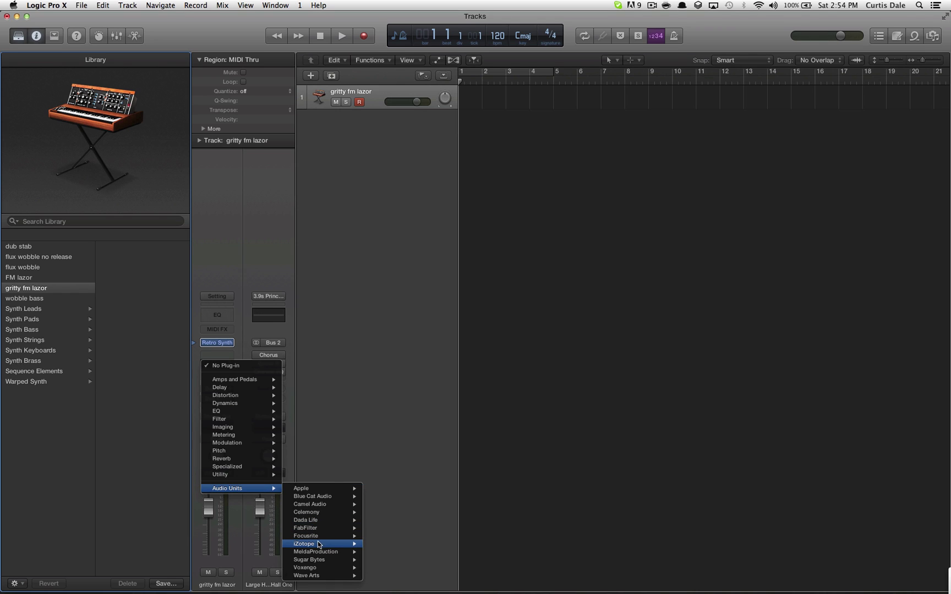
mouse_move(305, 543)
mouse_move(418, 536)
click(472, 538)
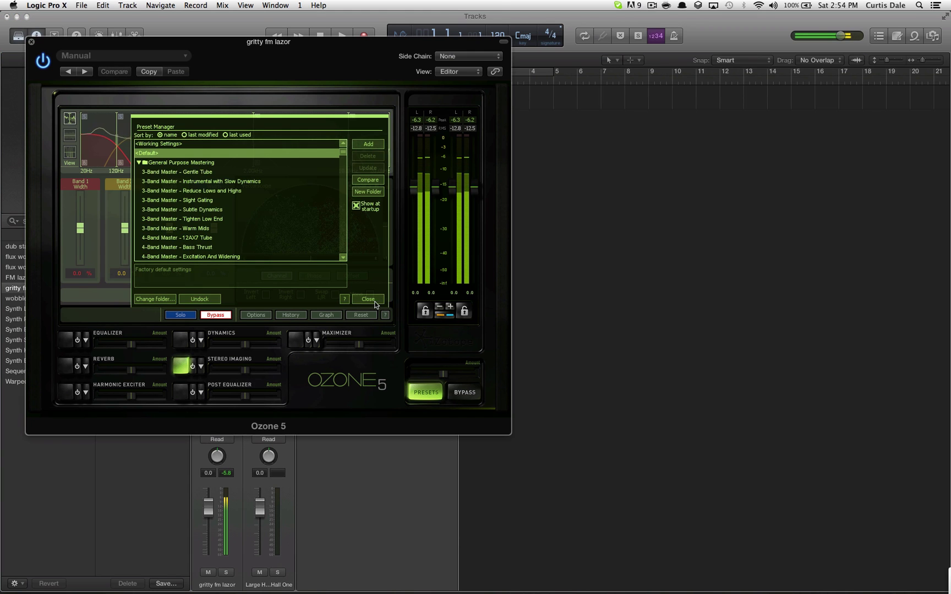
click(377, 305)
Enable Ozone's Reverb module in Hall mode with a width of 200% and a wet mix of about 28.9%
click(69, 365)
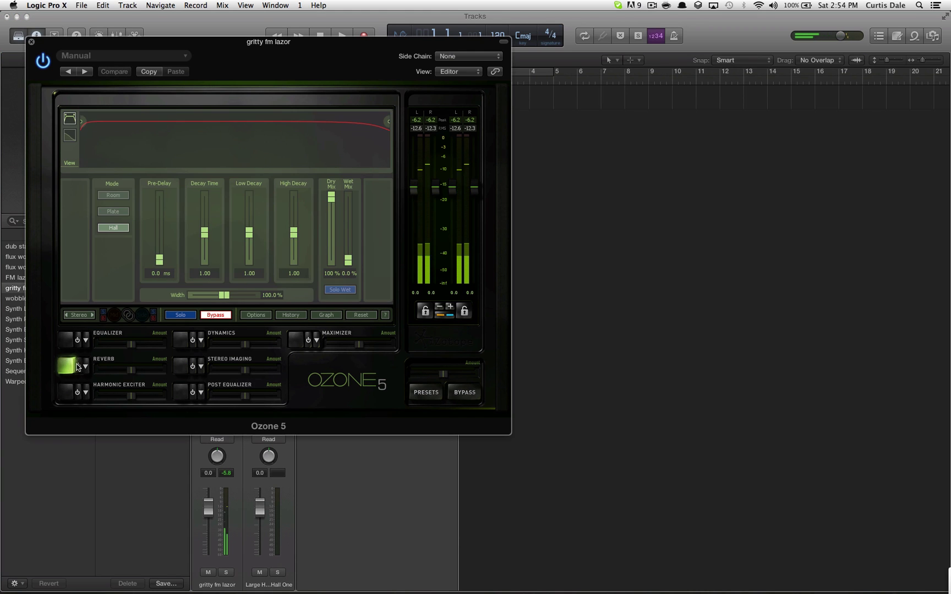
drag(224, 295, 255, 295)
drag(348, 260, 347, 242)
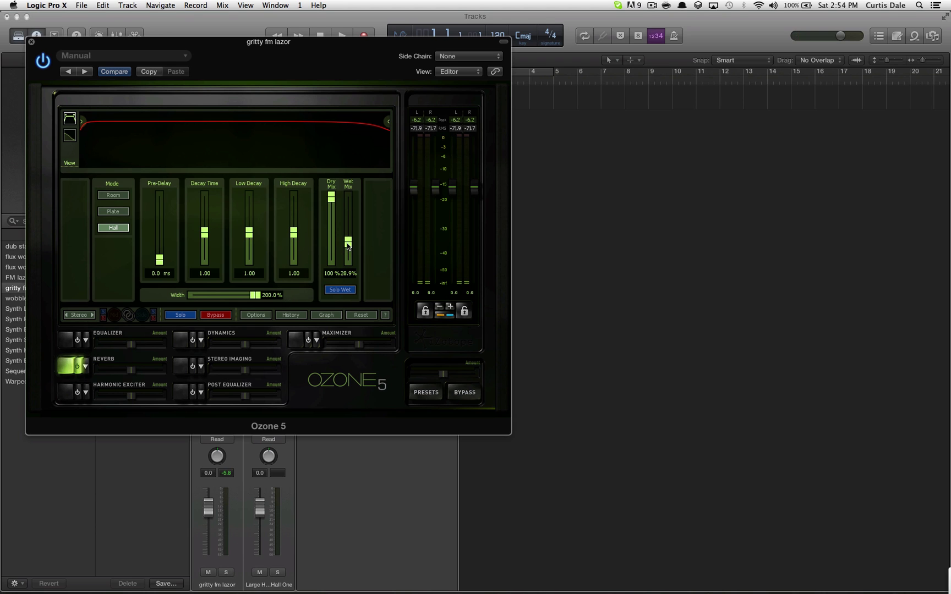
key(space)
Narrow the reverb's frequency range with a 6914 Hz upper cutoff, and set decay time 0.50, low decay 0.63, high decay 0.55 and wet mix 12.5%
drag(162, 125, 178, 121)
click(200, 246)
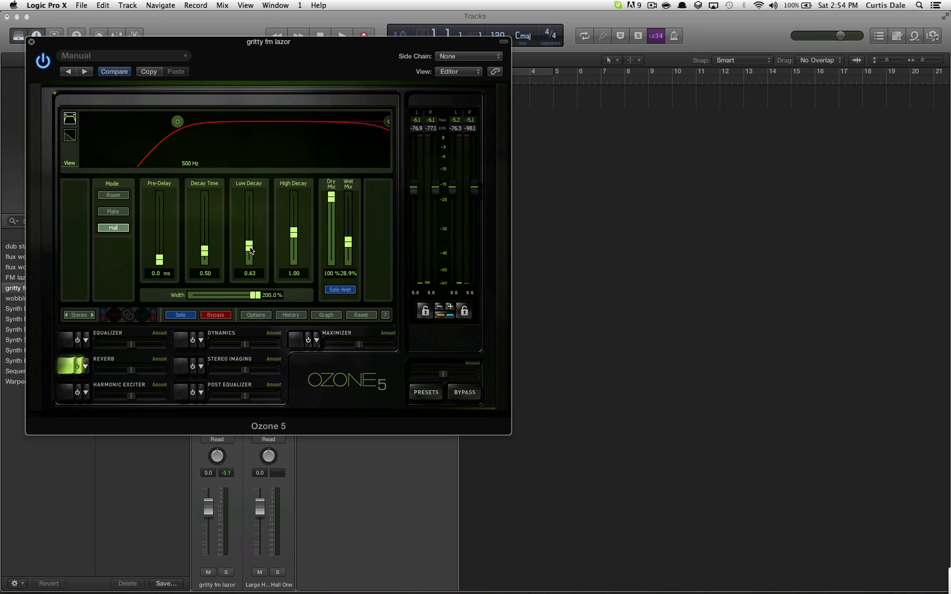
drag(177, 121, 156, 121)
drag(389, 123, 327, 121)
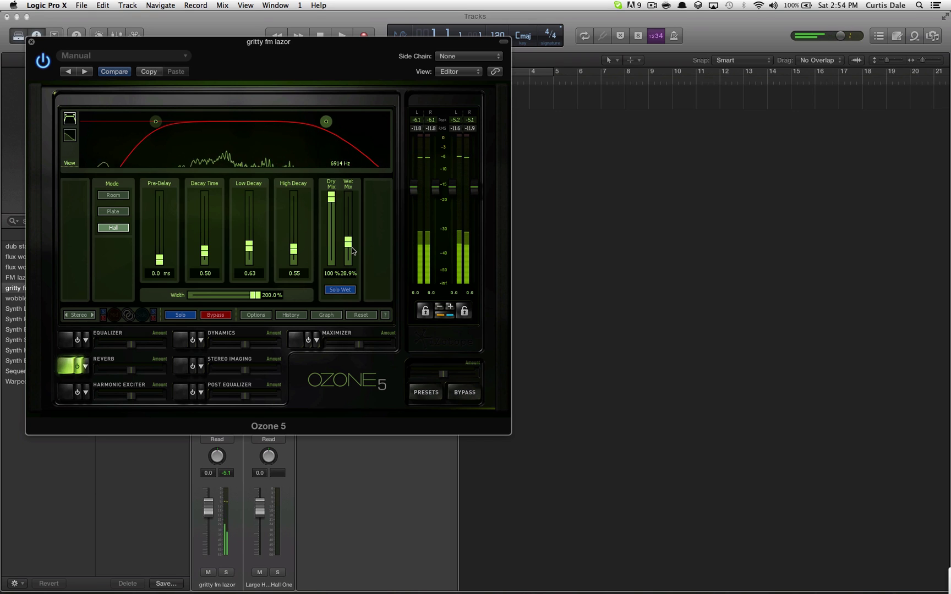
drag(352, 243, 351, 254)
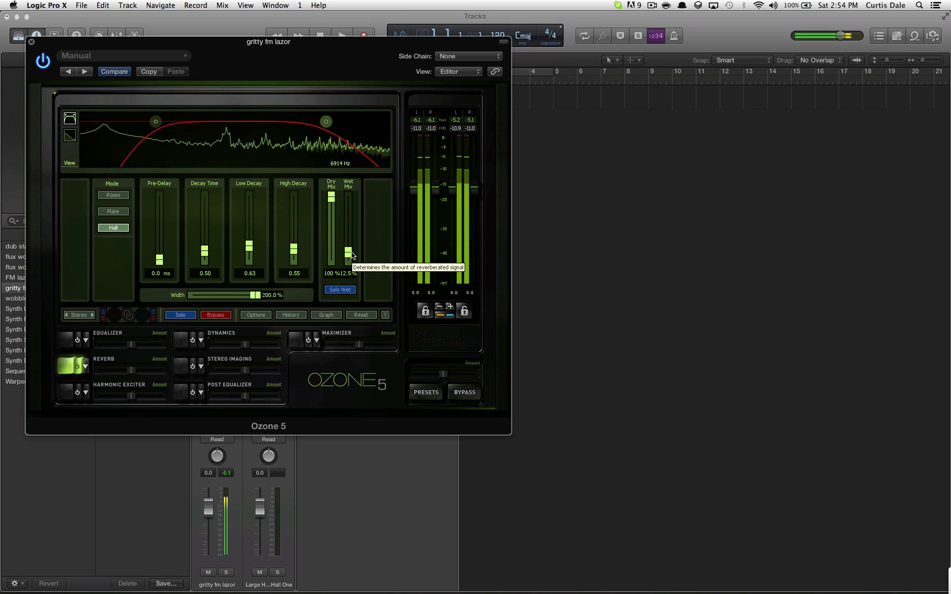
Enable Ozone's Stereo Imaging module and widen Band 3 to 100% and Band 4 to 96.9%
click(184, 365)
click(348, 300)
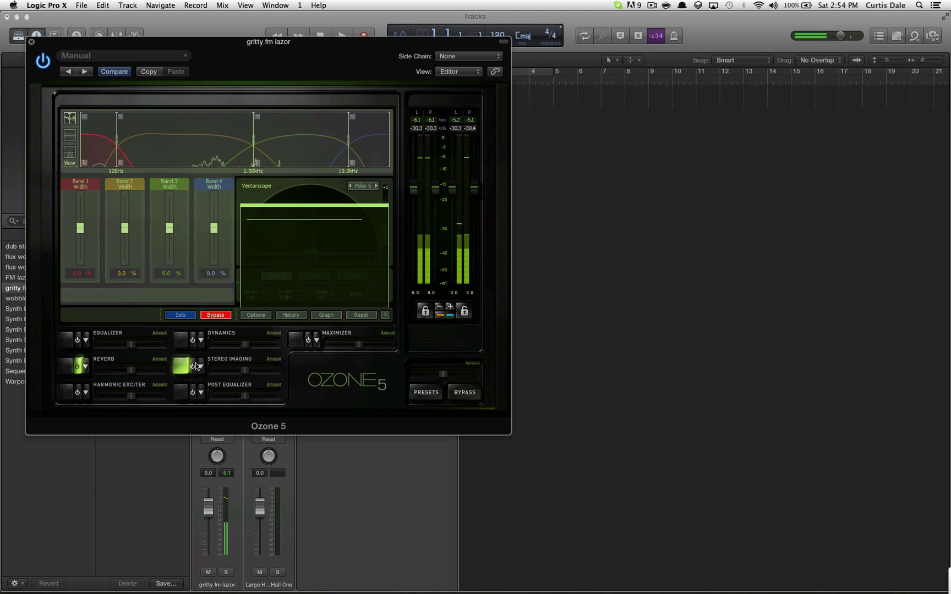
click(369, 298)
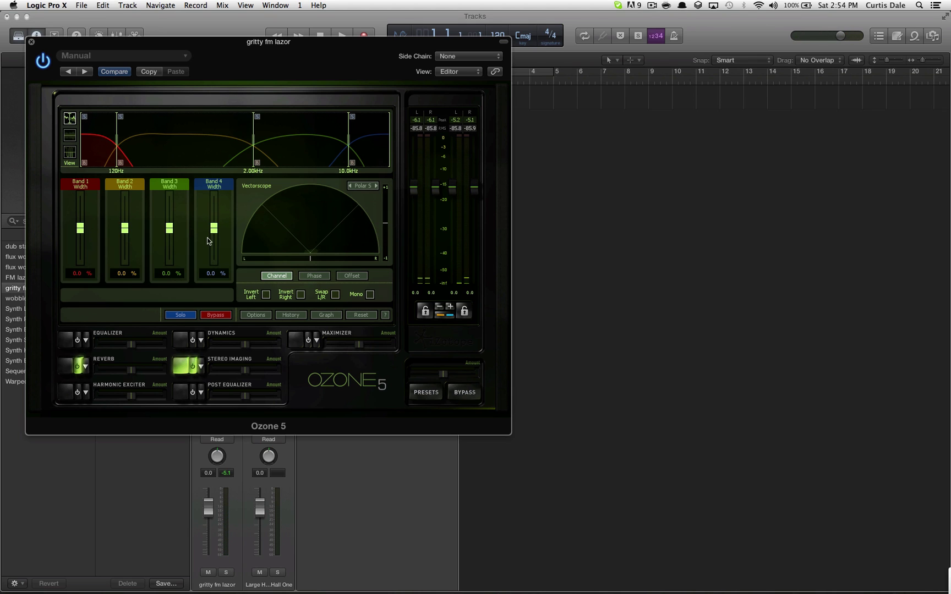
drag(169, 228, 169, 193)
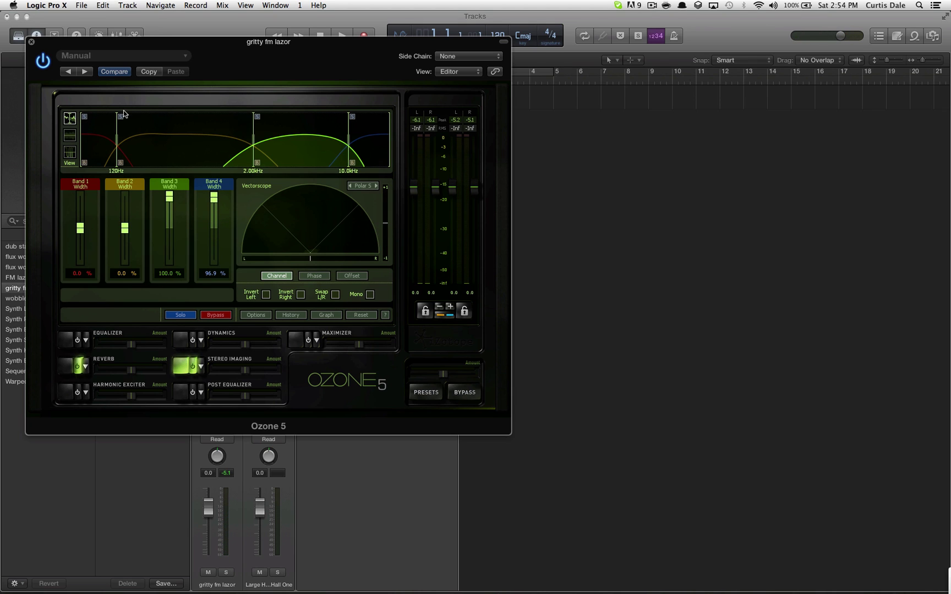
Set the stereo width of Band 2 to 40.6% and Band 1 to -100%, and close Ozone 5
key(space)
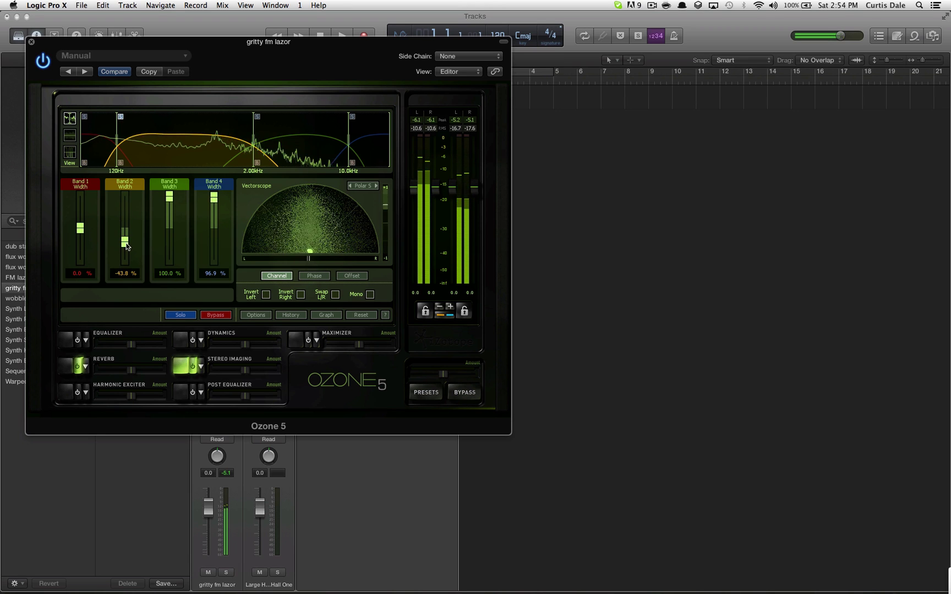
mouse_move(124, 228)
mouse_down()
mouse_move(119, 199)
mouse_move(122, 221)
mouse_up()
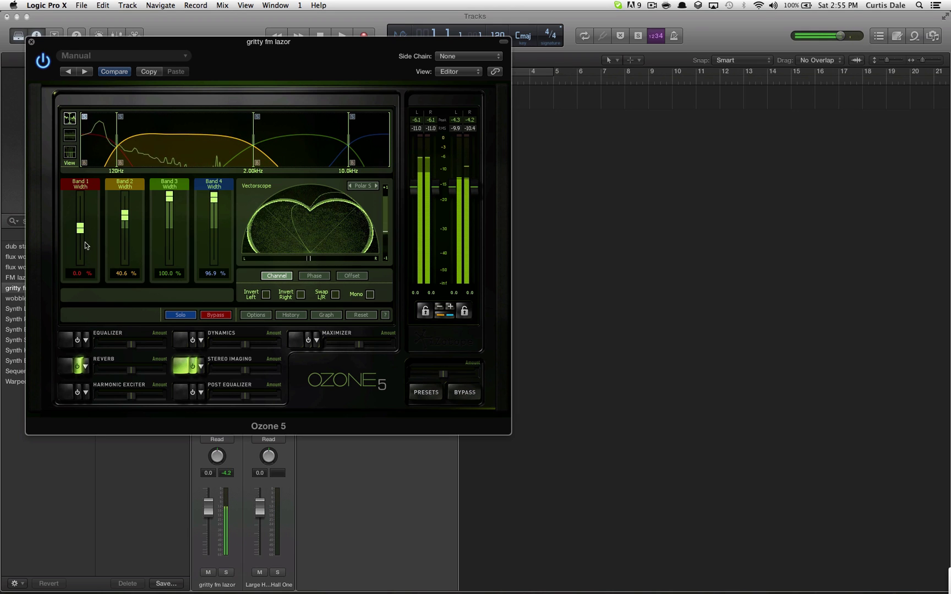
drag(80, 234, 81, 263)
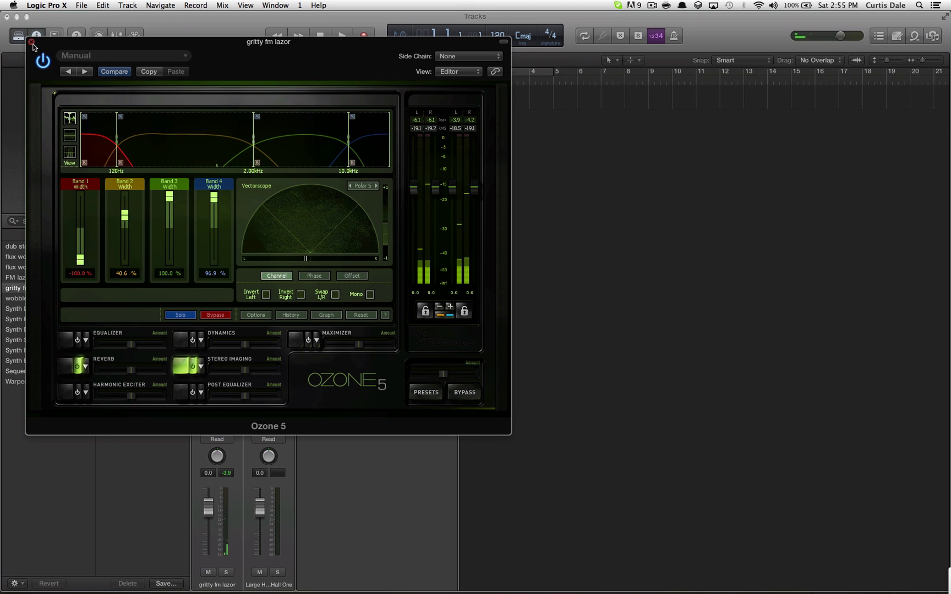
key(super+w)
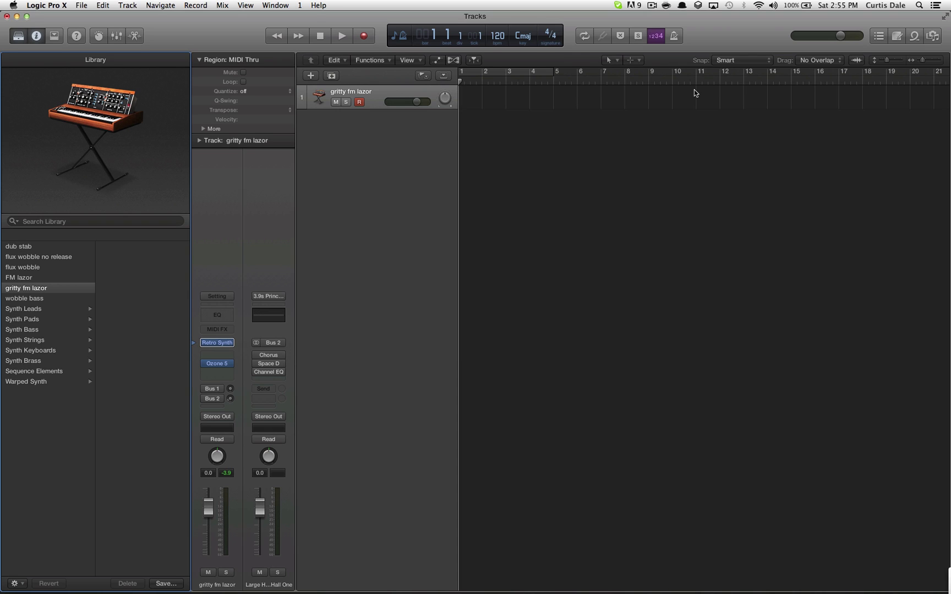
click(651, 5)
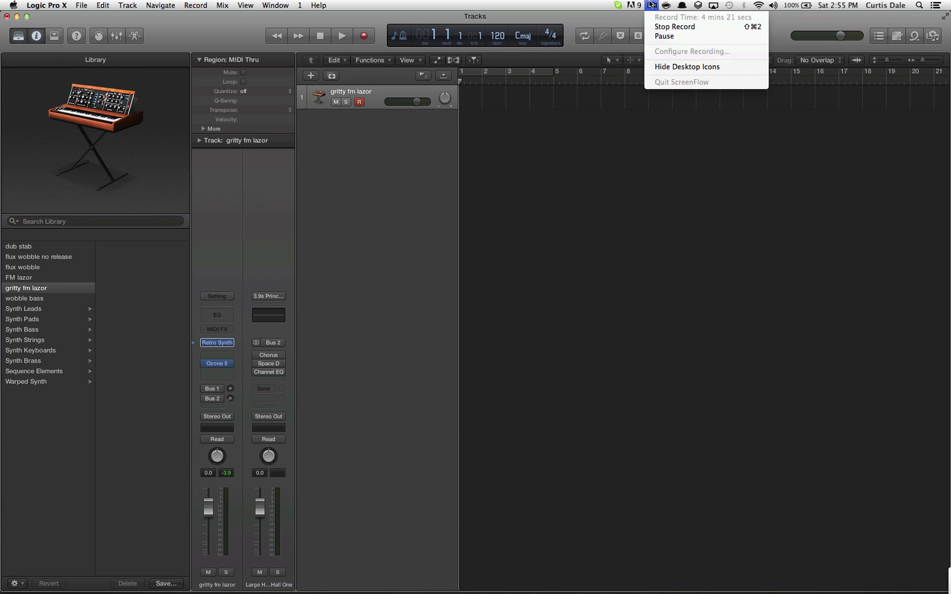